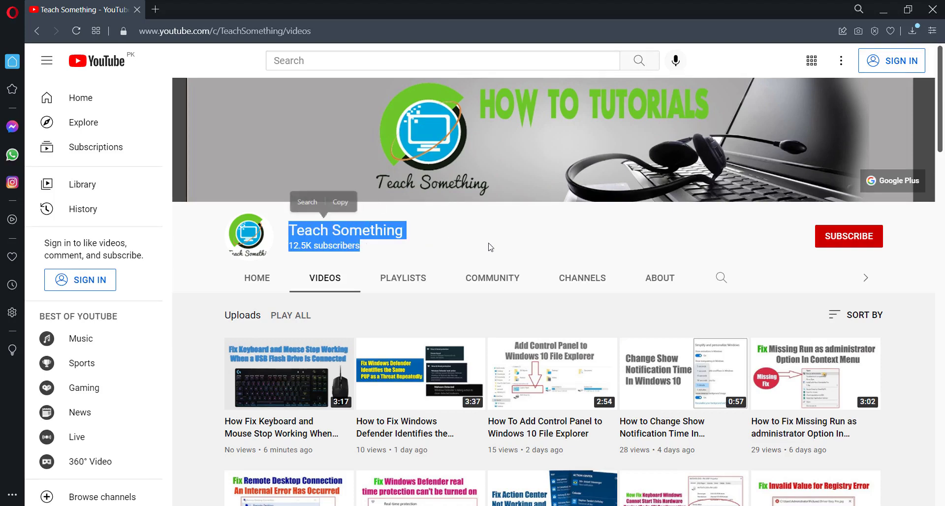
# Switch to the Notepad note about Mail and Calendar error 0x80070490, read it, and minimize it.
pyautogui.click(491, 247)
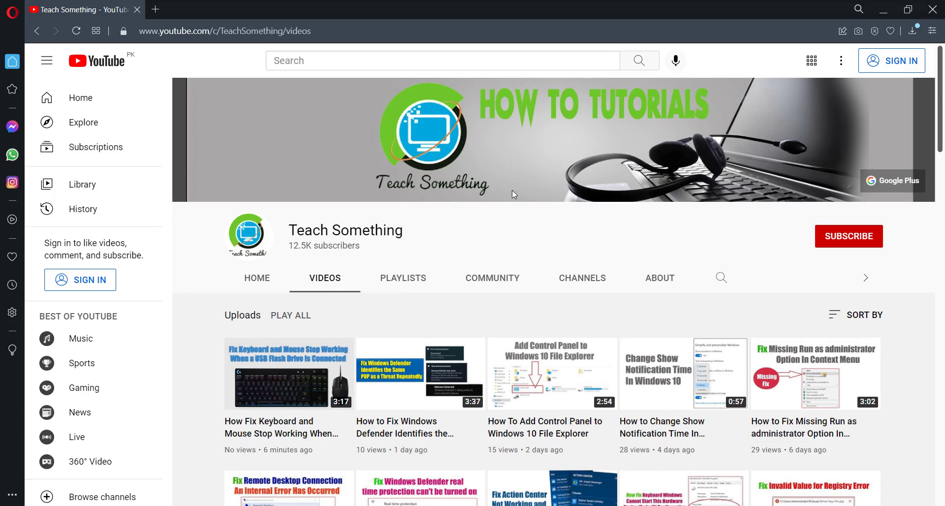
pyautogui.hotkey('alt', 'Tab')
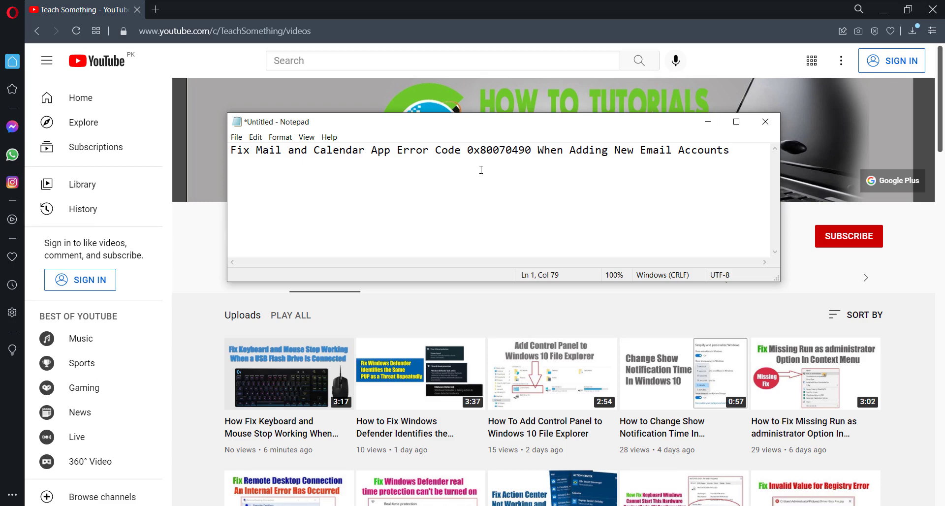
pyautogui.click(708, 121)
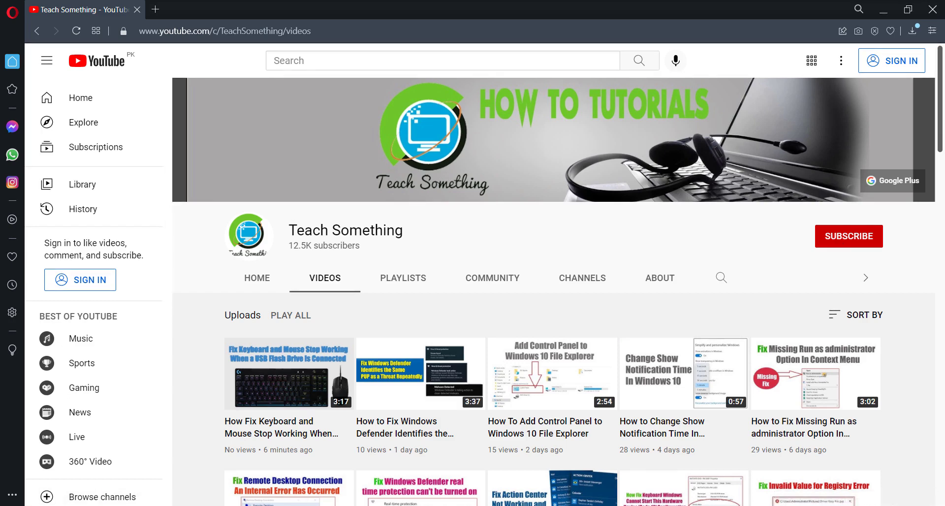
# Open the Apps & features page in Windows Settings.
pyautogui.click(14, 505)
pyautogui.click(14, 461)
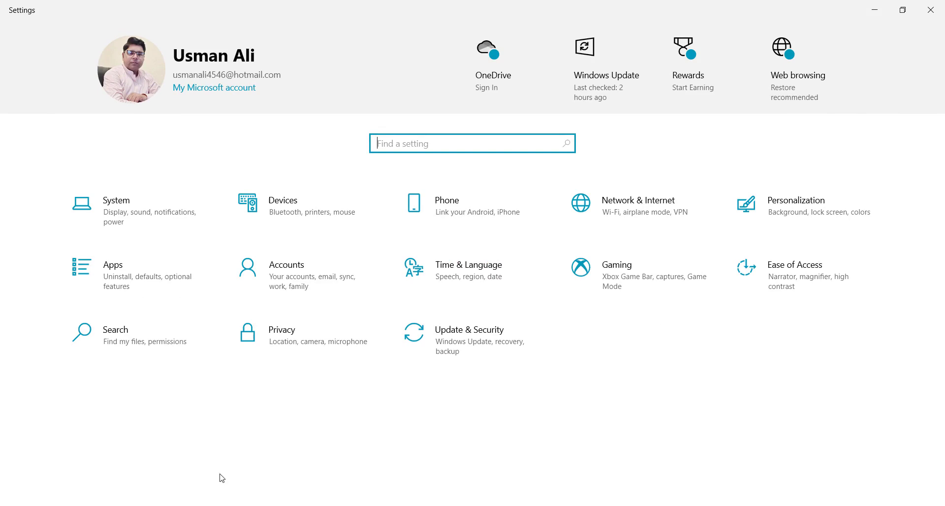
pyautogui.click(129, 273)
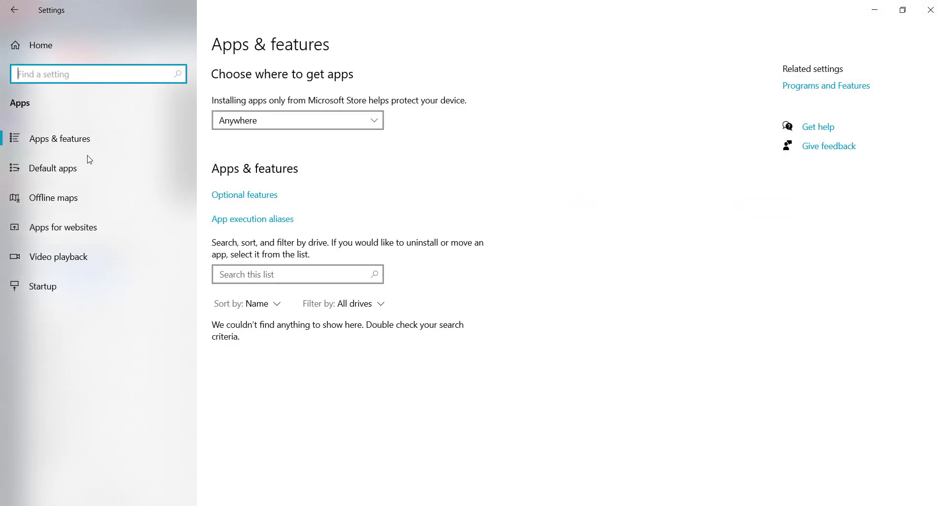
pyautogui.click(75, 144)
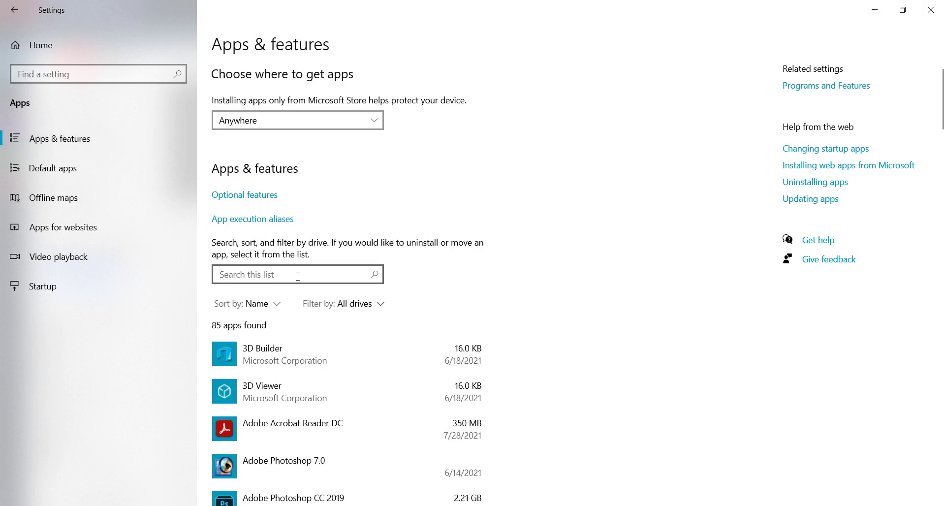
# Filter the installed apps list by "mai" and open the advanced options of Mail and Calendar.
pyautogui.click(250, 276)
pyautogui.write('mai')
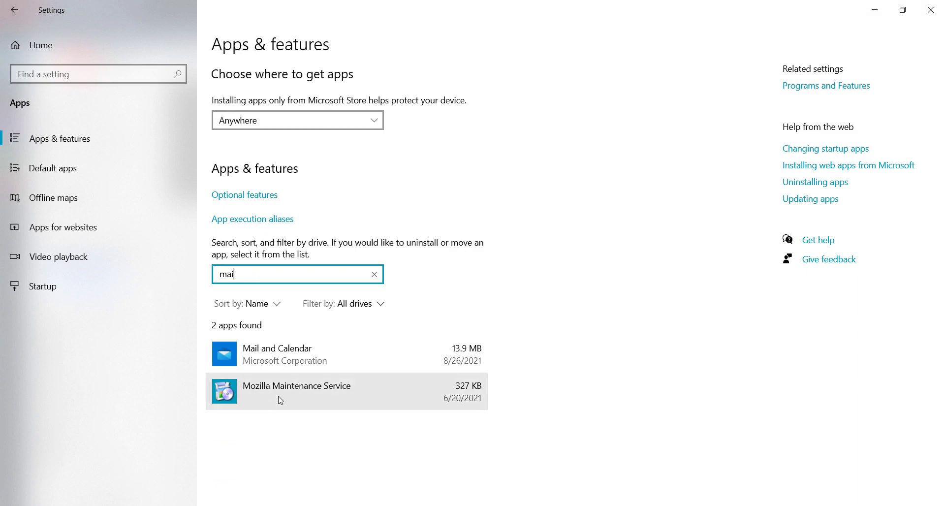
pyautogui.click(307, 361)
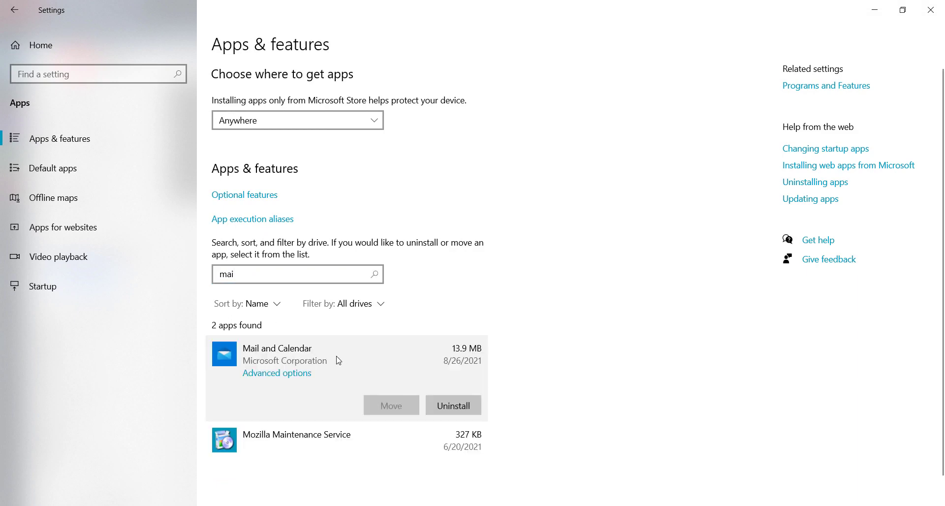
pyautogui.click(287, 375)
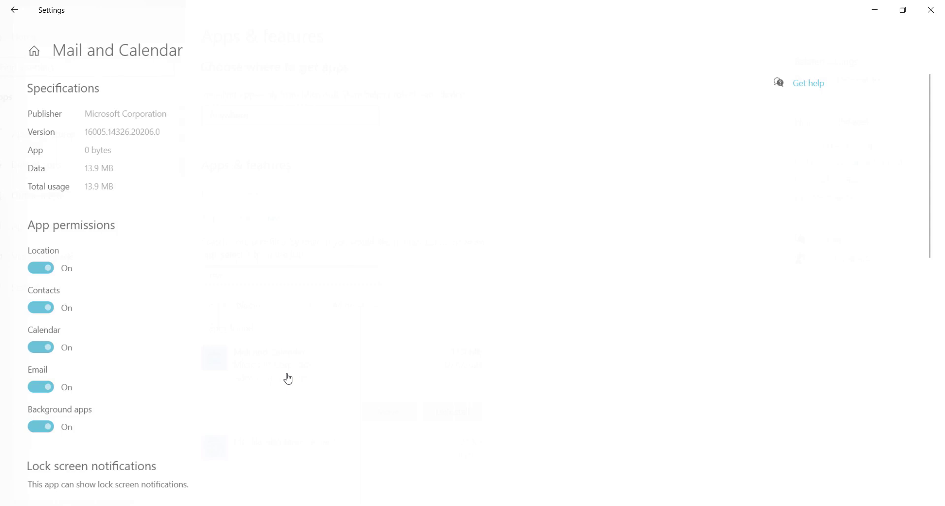
# Reset the Mail and Calendar app, including its data, and close Settings.
pyautogui.scroll(-8, 138, 333)
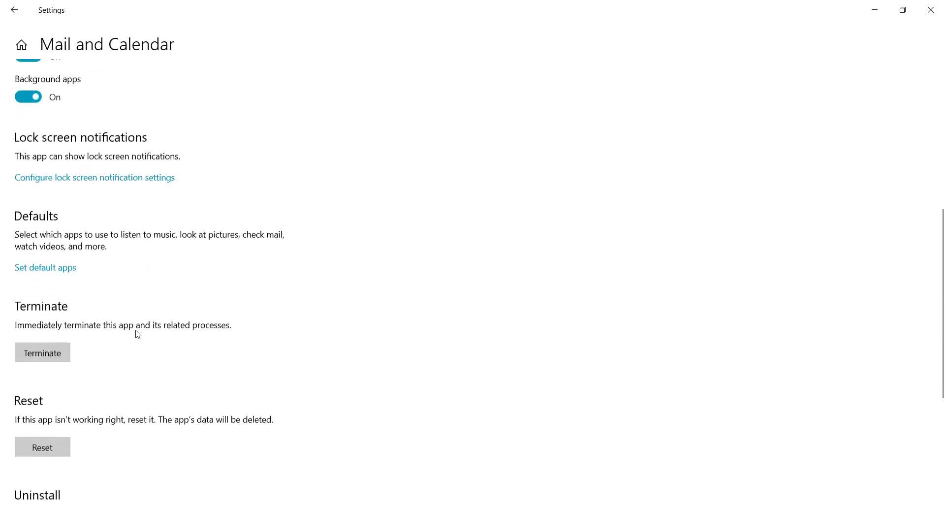
pyautogui.click(28, 385)
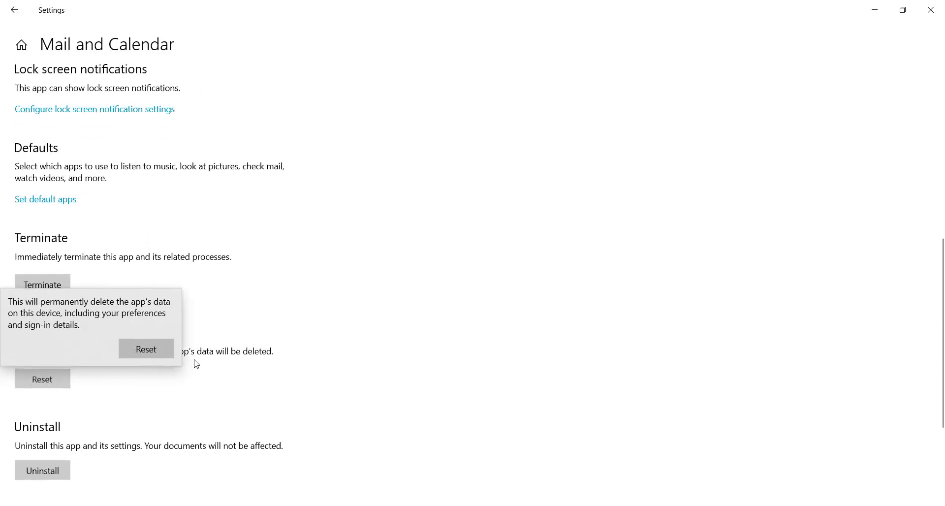
pyautogui.click(147, 351)
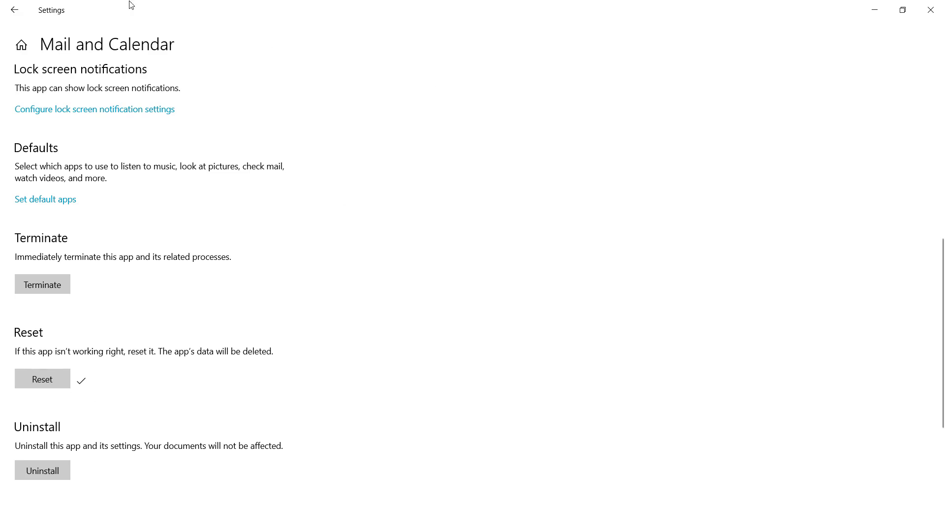
pyautogui.click(932, 10)
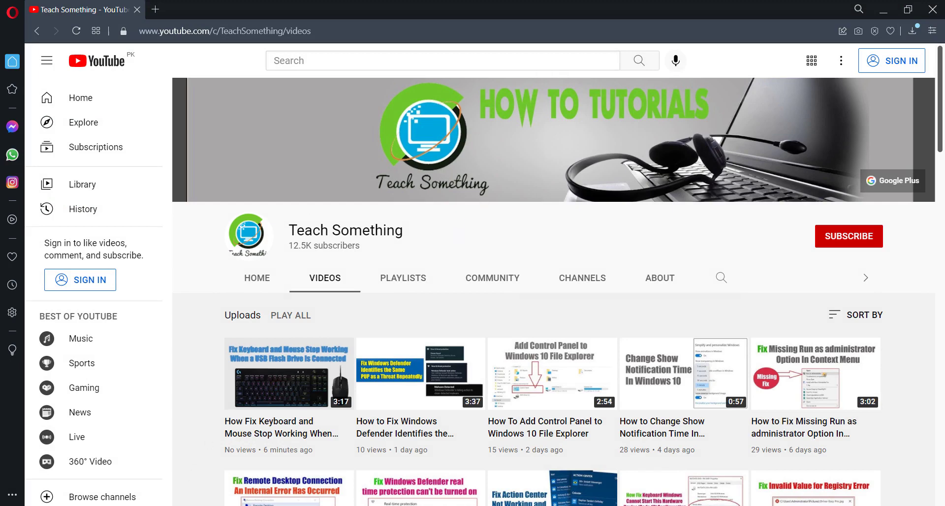
# Search Windows for "powers", run Windows PowerShell as administrator, and move its window higher on the screen.
pyautogui.press('super+s')
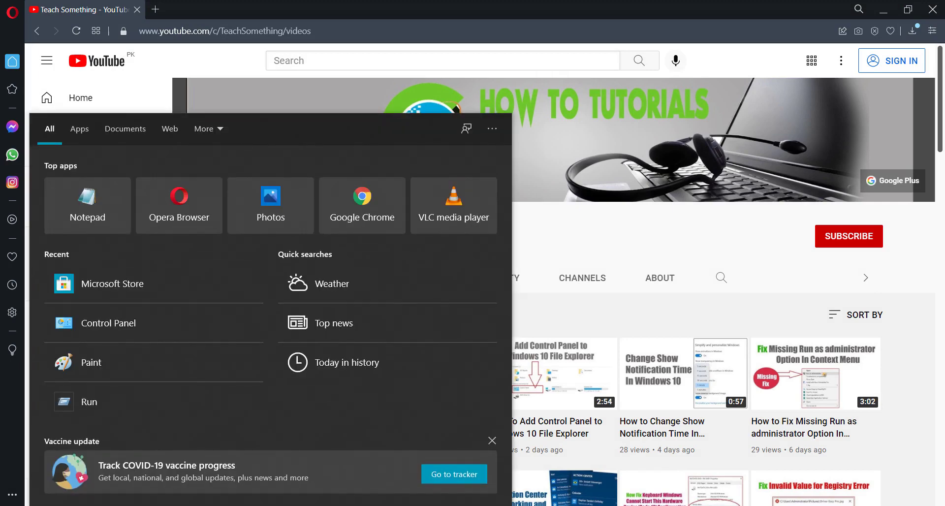
pyautogui.write('power')
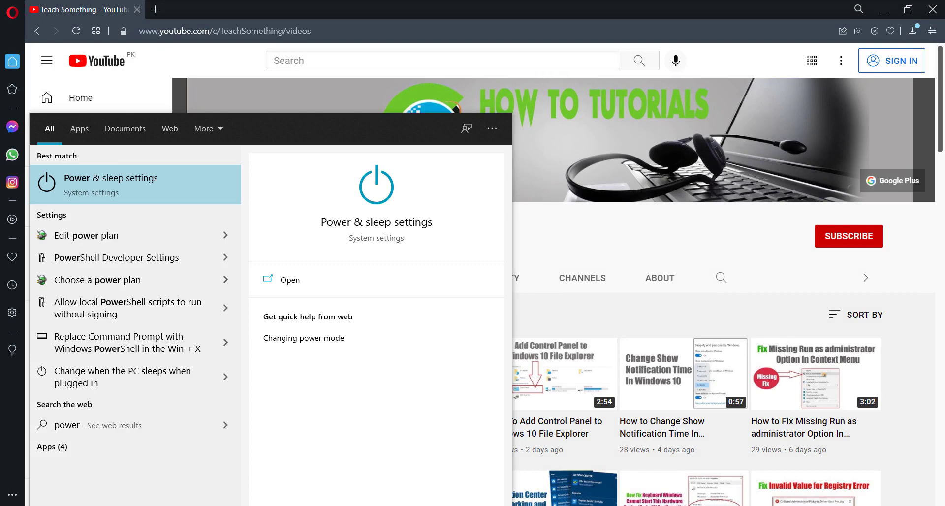
pyautogui.write('s')
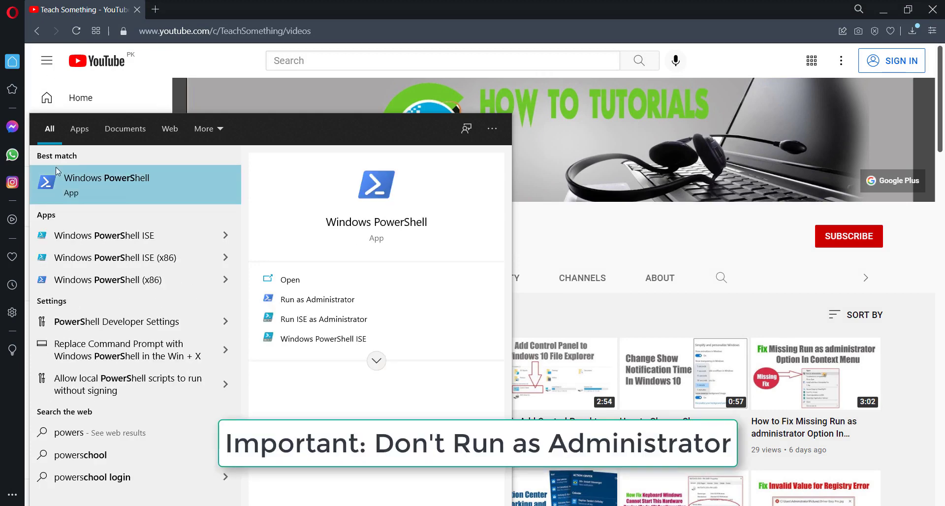
pyautogui.rightClick(132, 188)
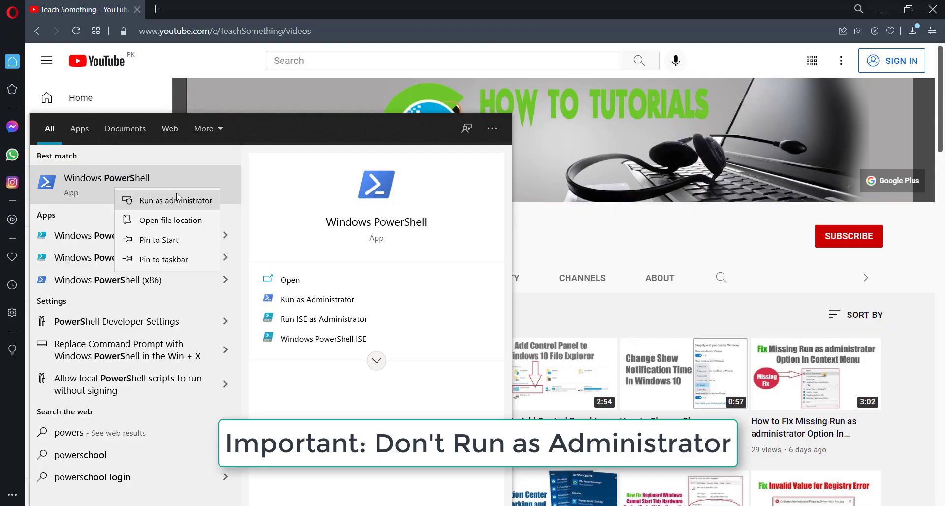
pyautogui.click(177, 199)
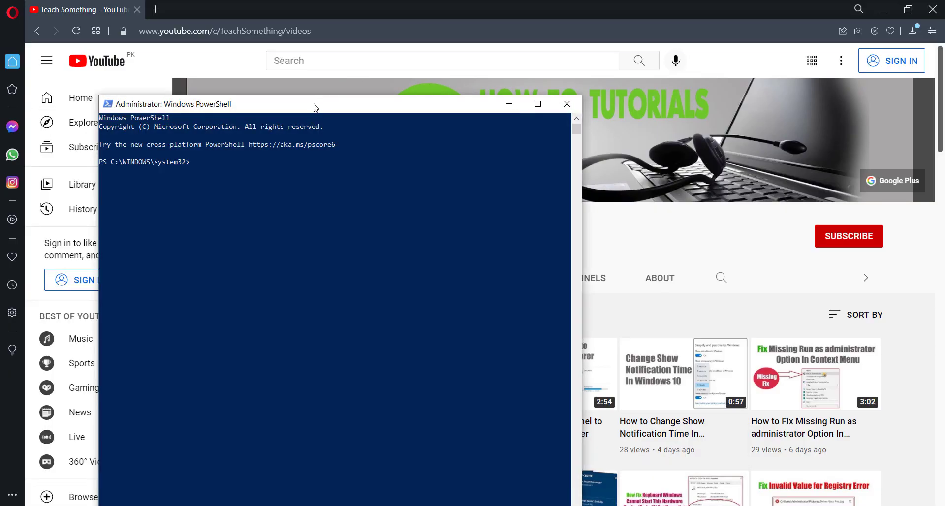
pyautogui.moveTo(315, 107); pyautogui.dragTo(329, 51)
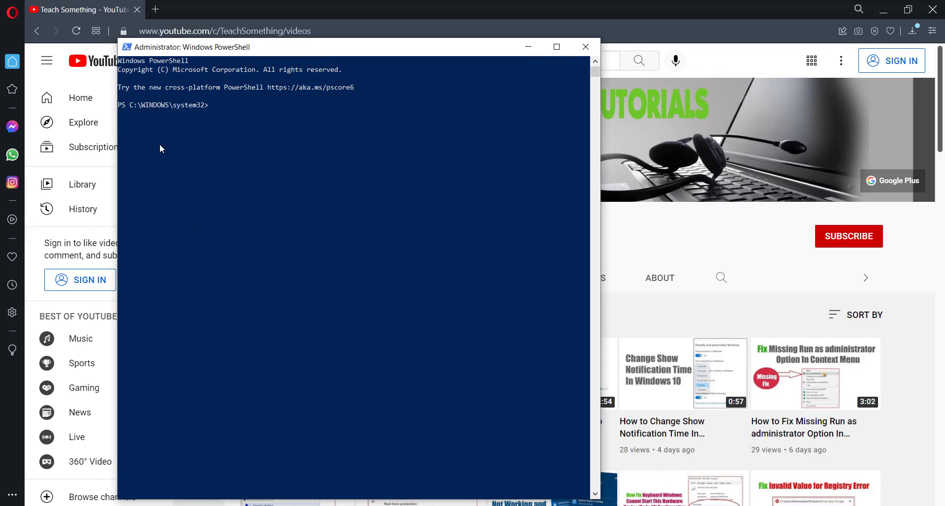
# Paste and run "Get-AppxPackage Microsoft.windowscommunicationsapps Remove-AppxPackage" in PowerShell, and leave the session with "exit".
pyautogui.click(127, 47)
pyautogui.moveTo(136, 142)
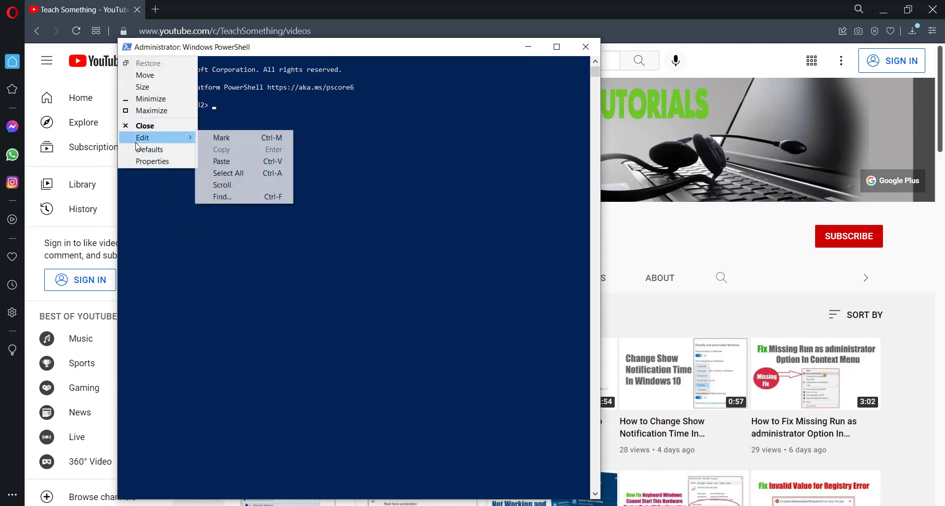
pyautogui.click(230, 161)
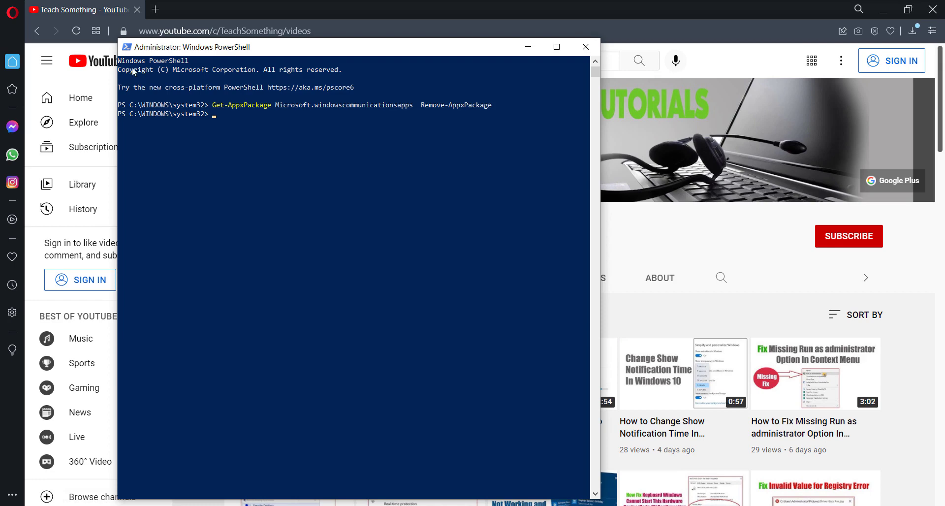
pyautogui.write('exit')
pyautogui.press('Return')
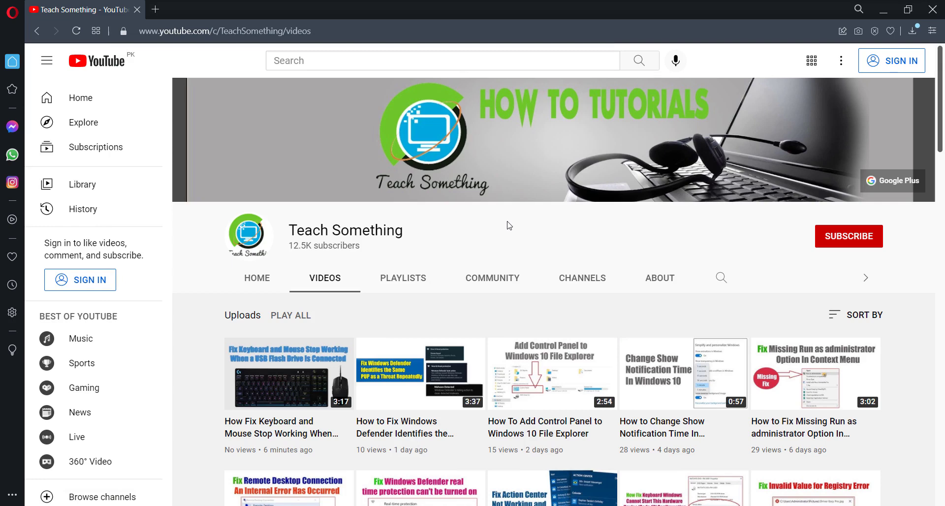
# Open Google in a new browser tab and search for "windows 10 download".
pyautogui.click(157, 10)
pyautogui.click(234, 180)
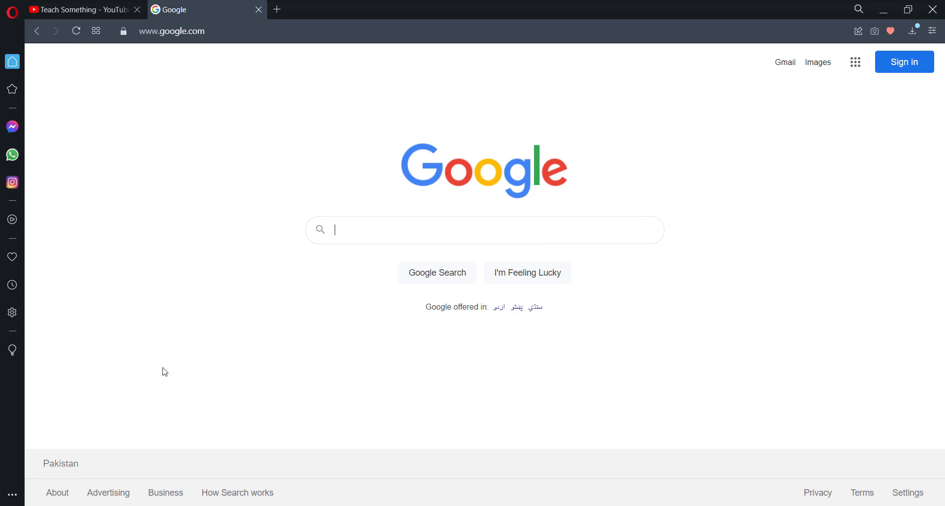
pyautogui.write('windows ')
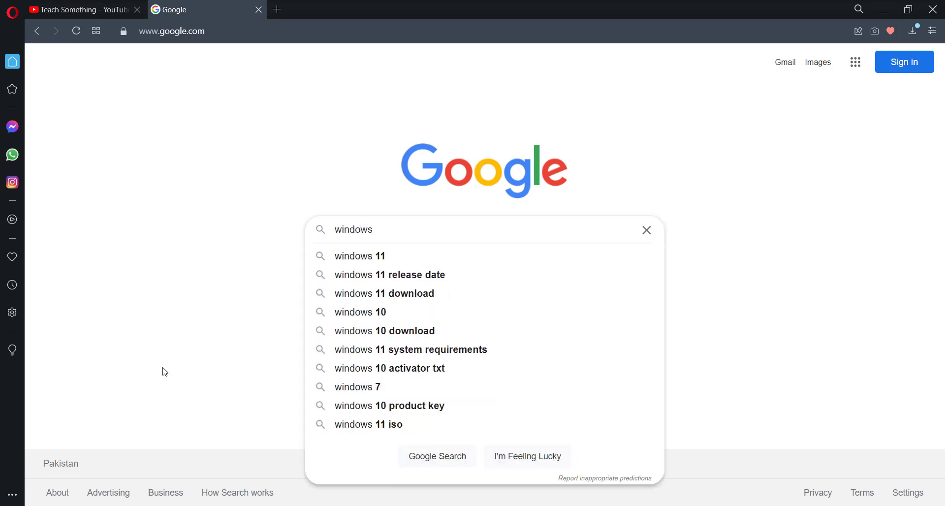
pyautogui.write('10 download')
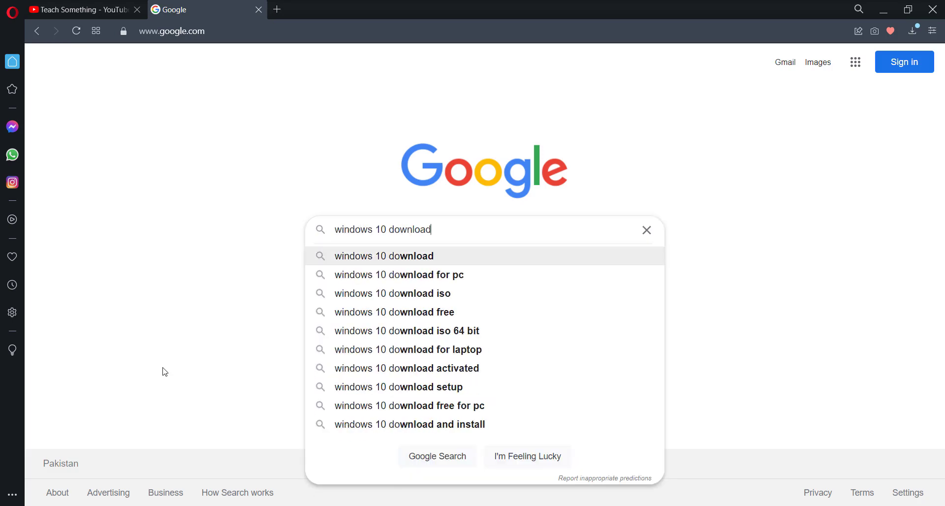
pyautogui.press('Return')
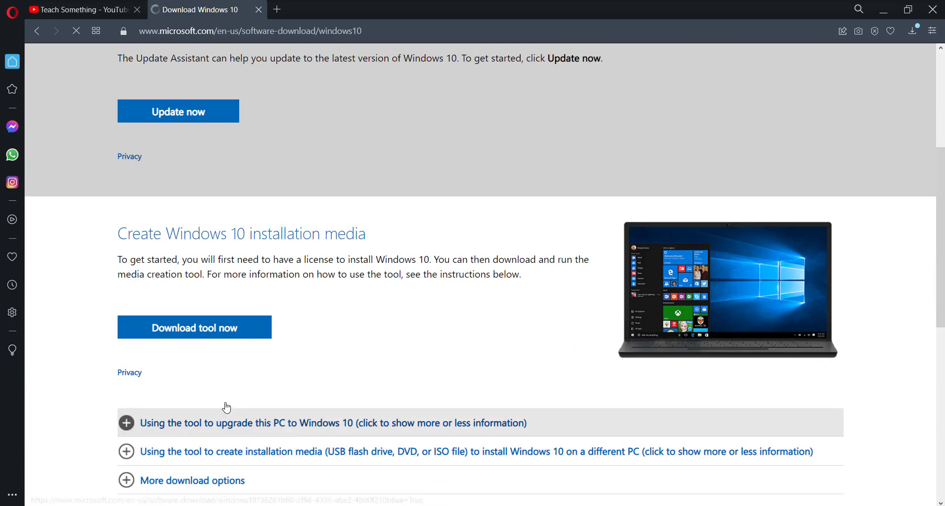
# Download the Windows 10 media creation tool from Microsoft's page as MediaCreationTool21H1 (1) and show it in the Downloads folder.
pyautogui.click(174, 334)
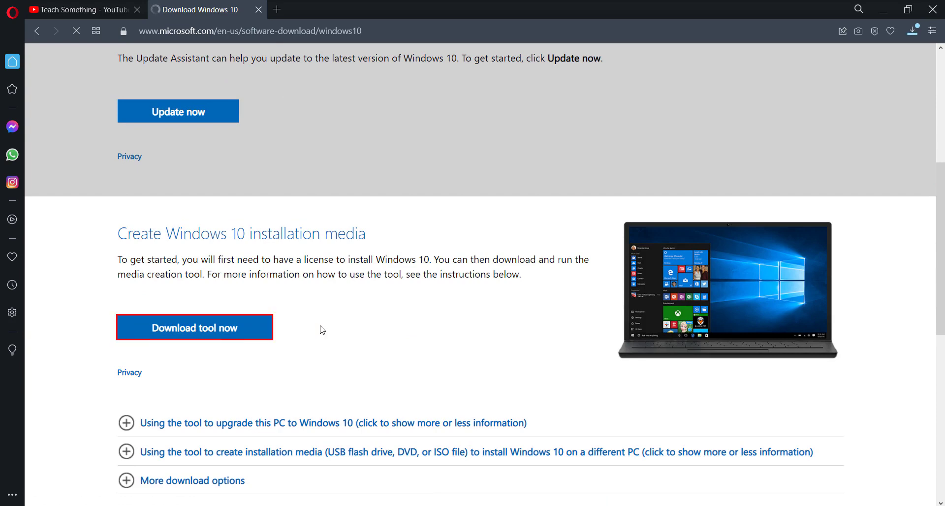
pyautogui.click(377, 272)
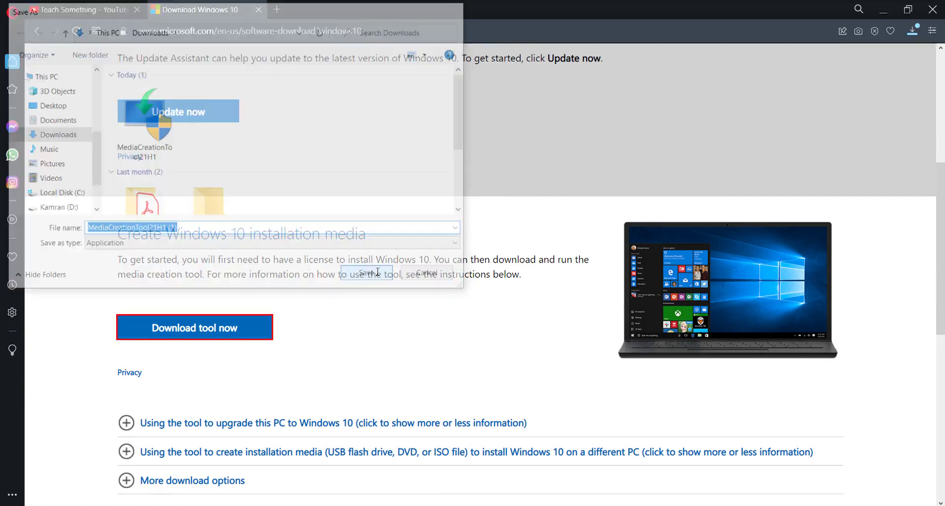
pyautogui.click(919, 80)
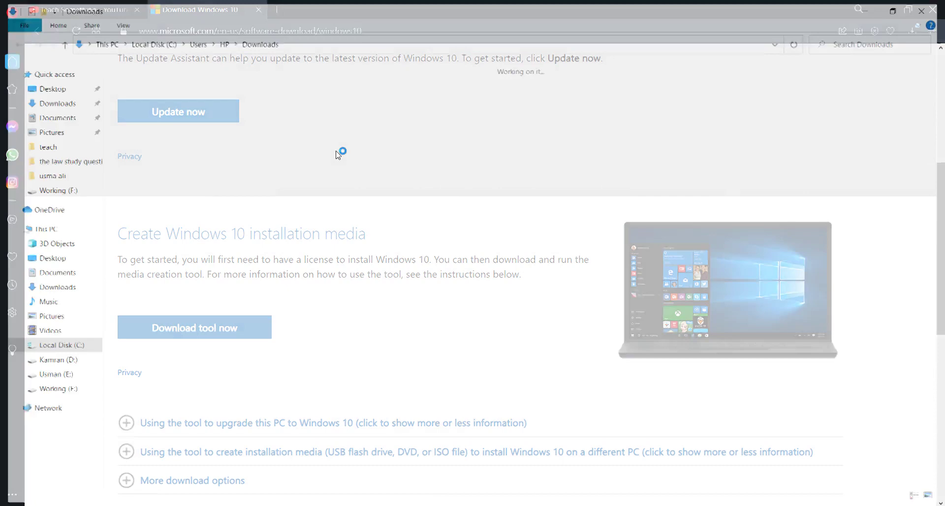
# Run MediaCreationTool21H1 (1) as administrator and accept the license terms in Windows 10 Setup.
pyautogui.rightClick(142, 125)
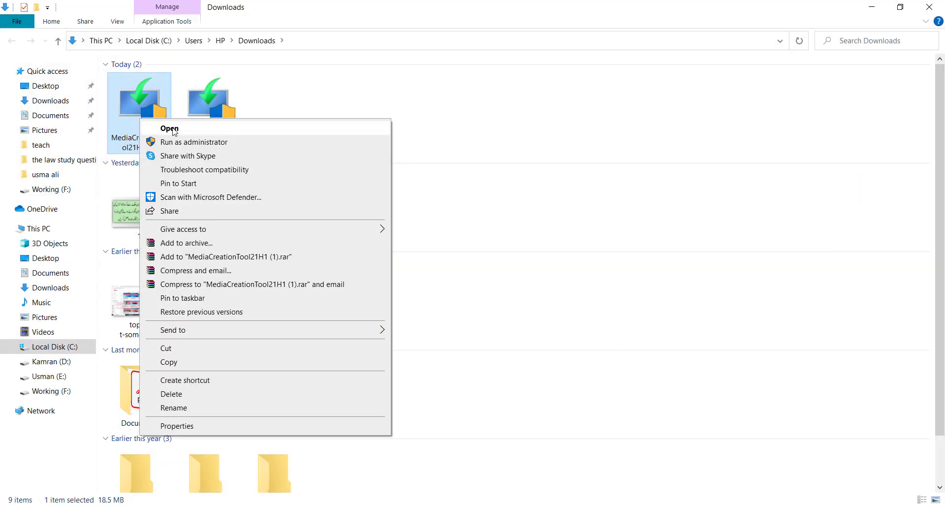
pyautogui.click(217, 144)
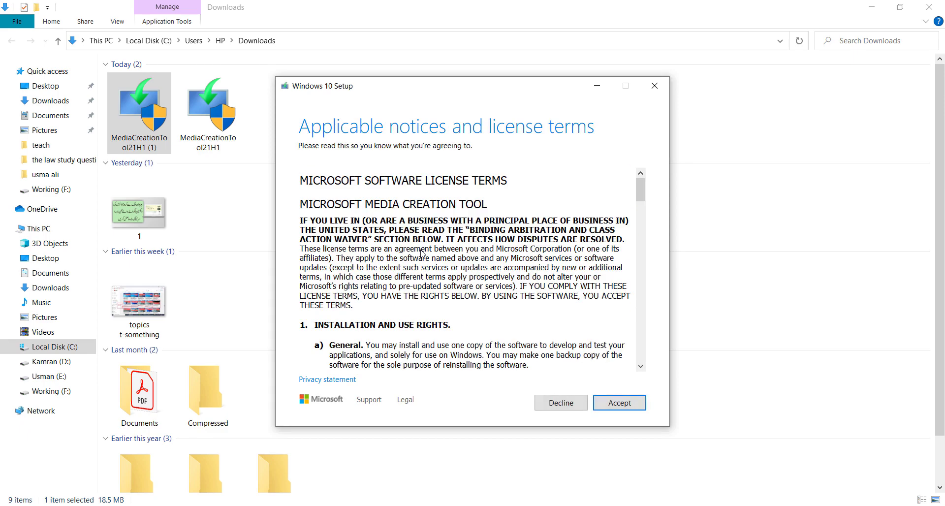
pyautogui.click(624, 402)
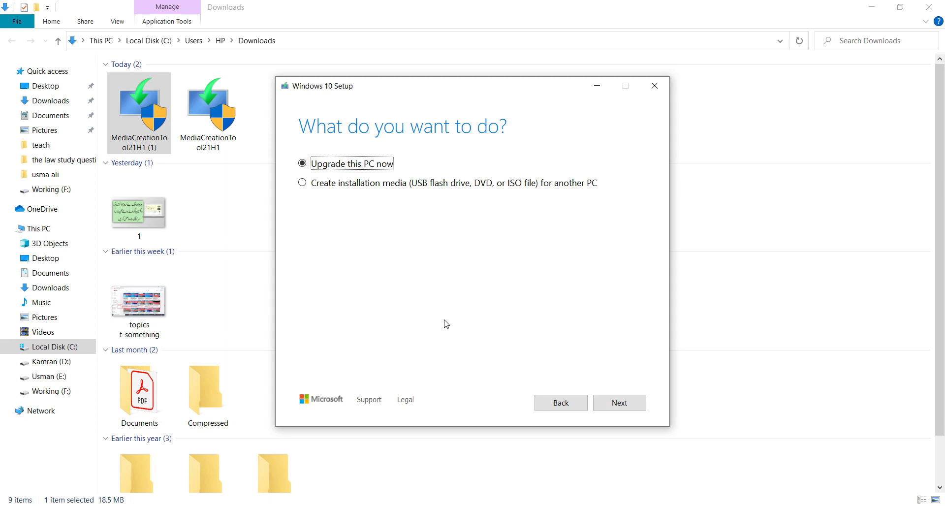
# Cancel Windows 10 Setup and close the Download Windows 10 browser tab.
pyautogui.click(655, 86)
pyautogui.click(464, 305)
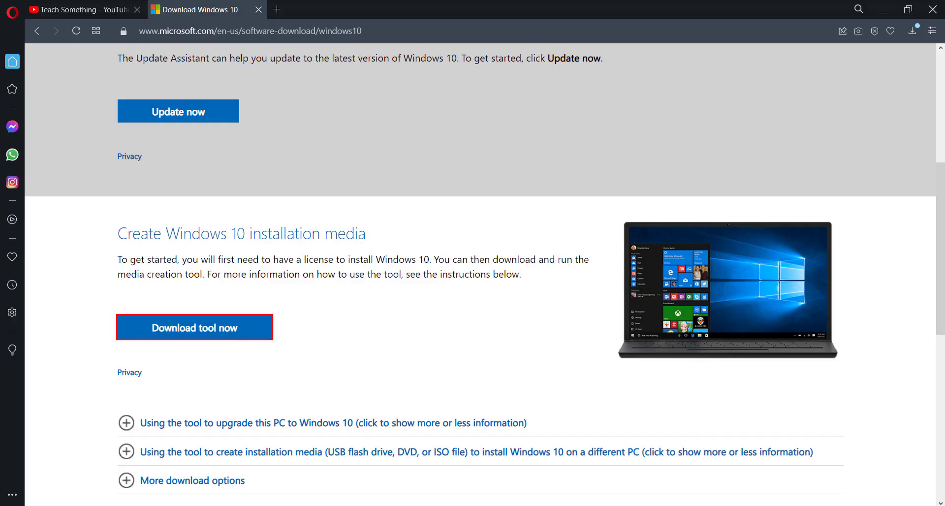
pyautogui.click(259, 10)
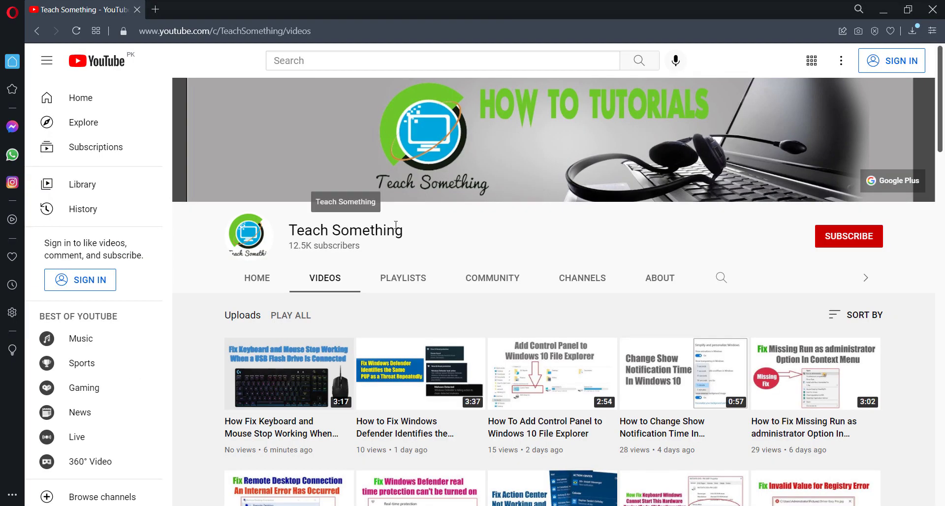